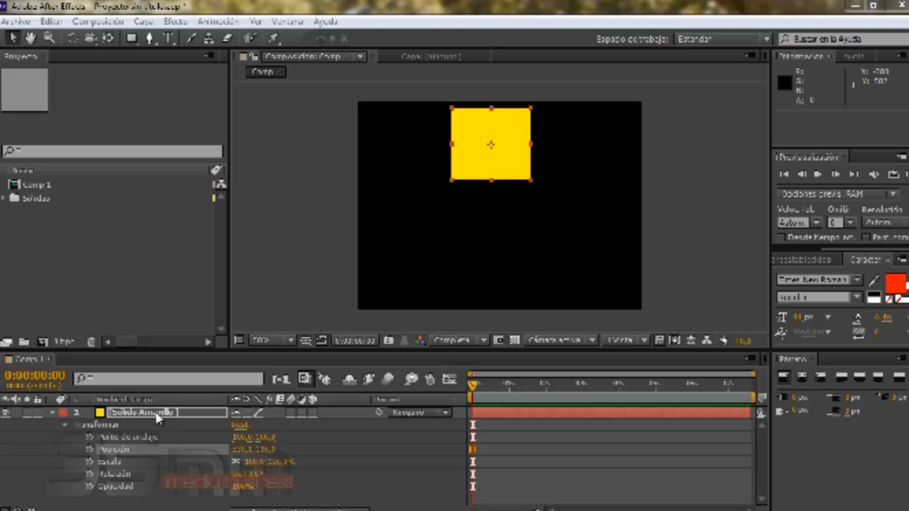
- Move the yellow solid to the composition centre and enable an expression on its Position property
drag(495, 154, 493, 221)
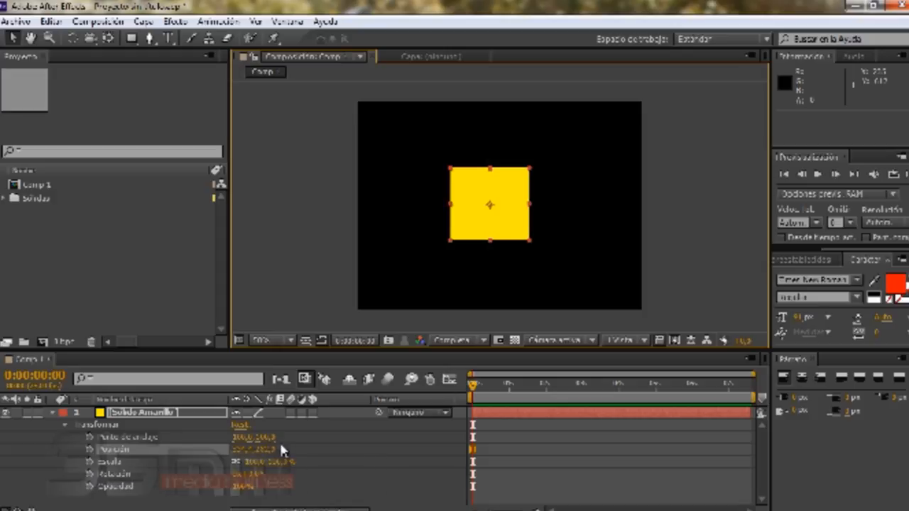
alt+click(91, 452)
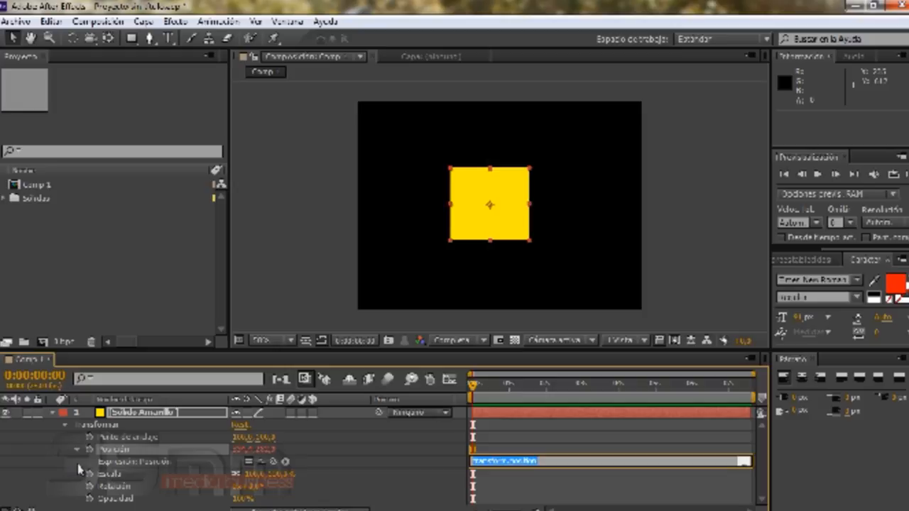
- Browse the expression language menu of the Position expression
click(286, 460)
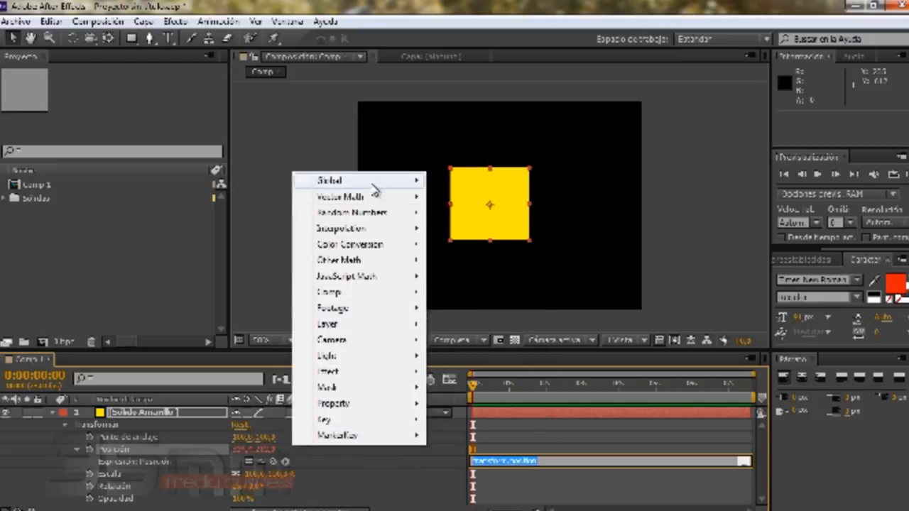
mouse_move(384, 442)
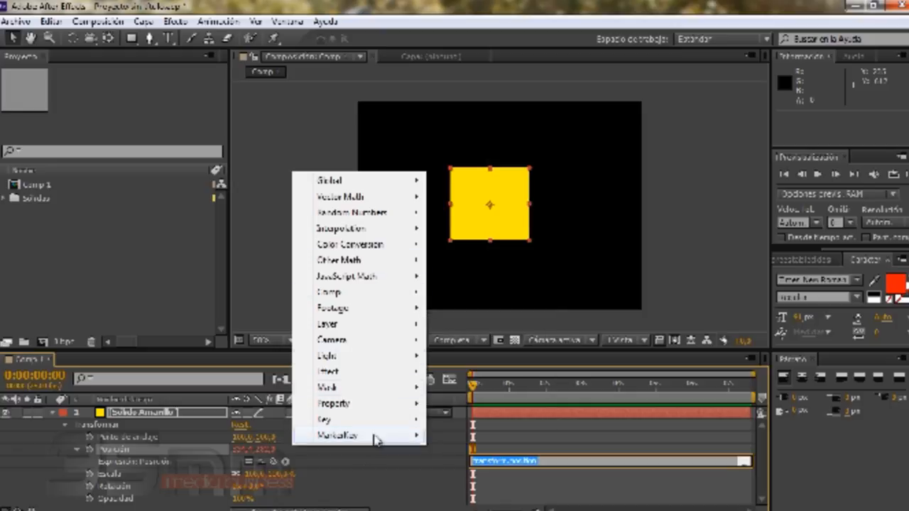
click(354, 455)
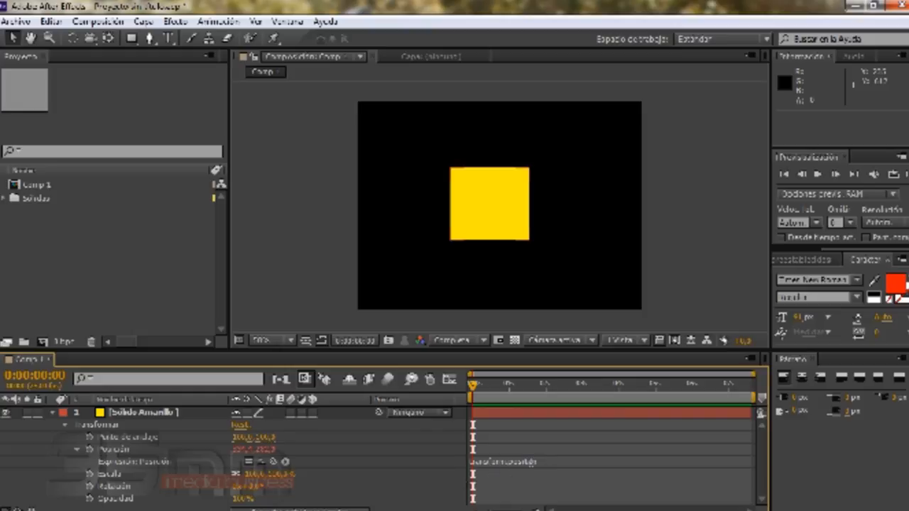
- Select and delete the Position expression text, then undo the deletion
click(555, 463)
click(522, 463)
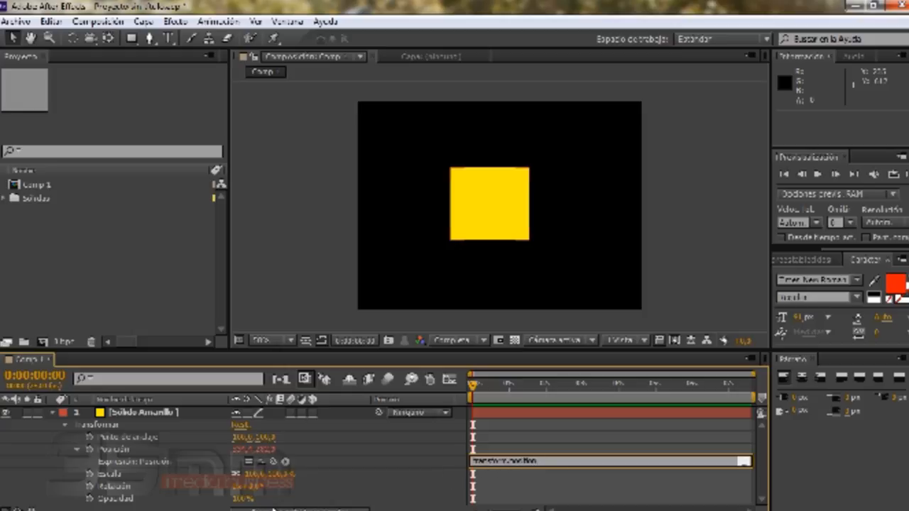
drag(551, 461, 466, 462)
key(BackSpace)
key(ctrl+z)
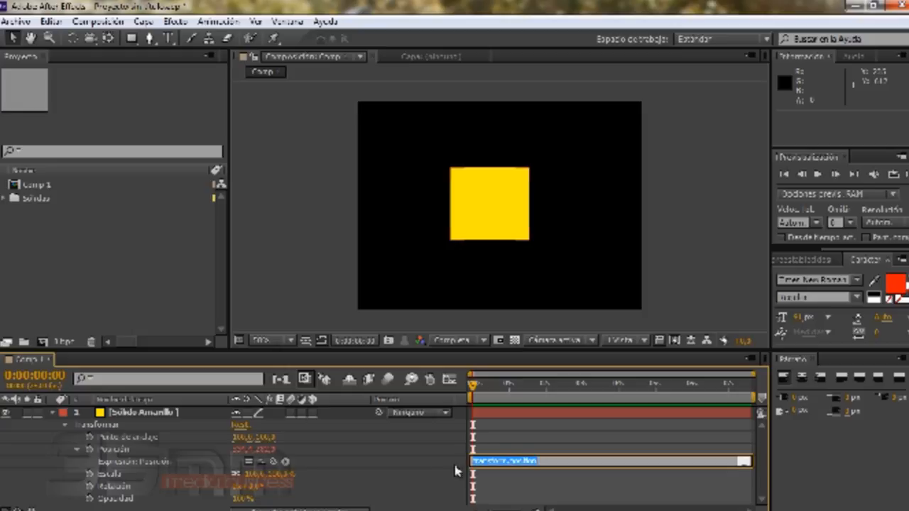
- Remove the expression from the yellow solid's Position property
click(48, 468)
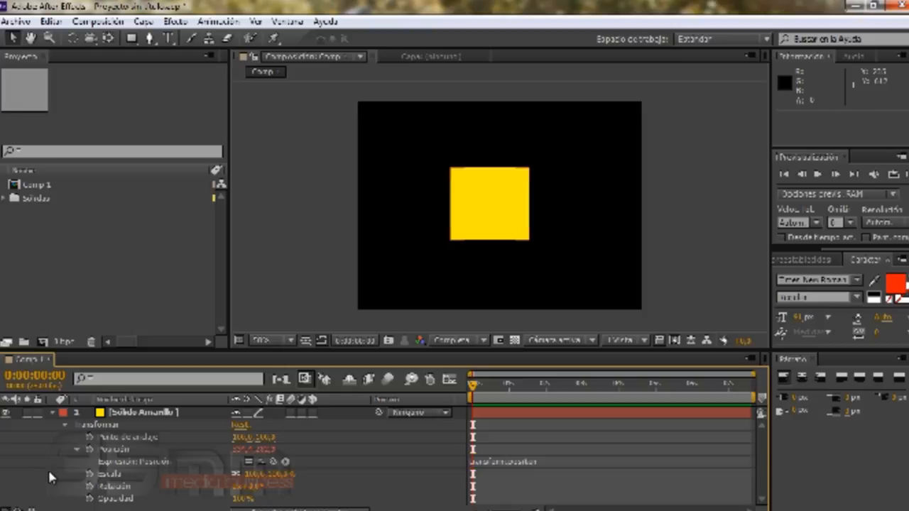
alt+click(90, 450)
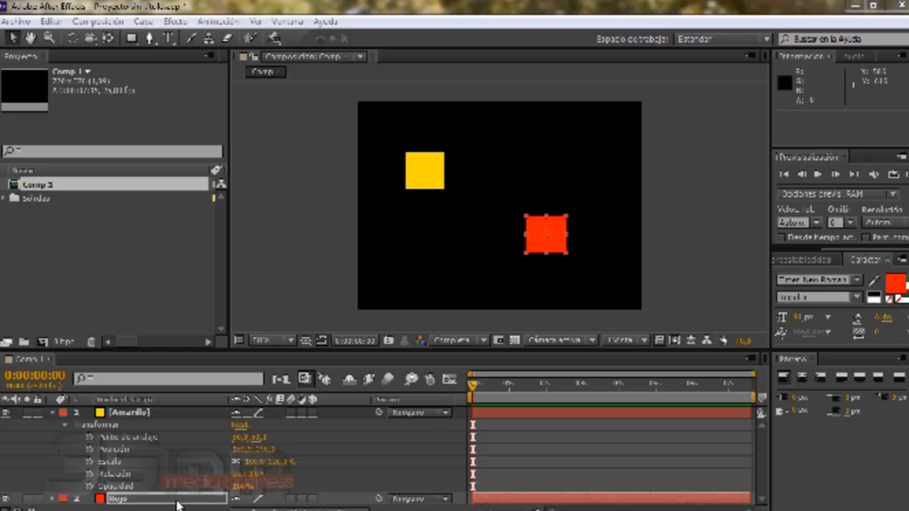
- Add a Scale expression on the yellow solid, pick-whipped to its own Position property
alt+click(90, 461)
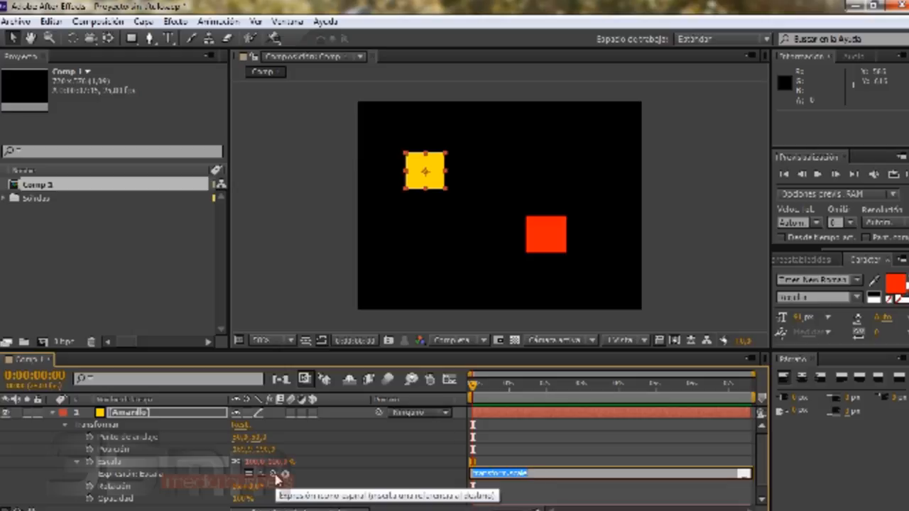
drag(276, 477, 133, 454)
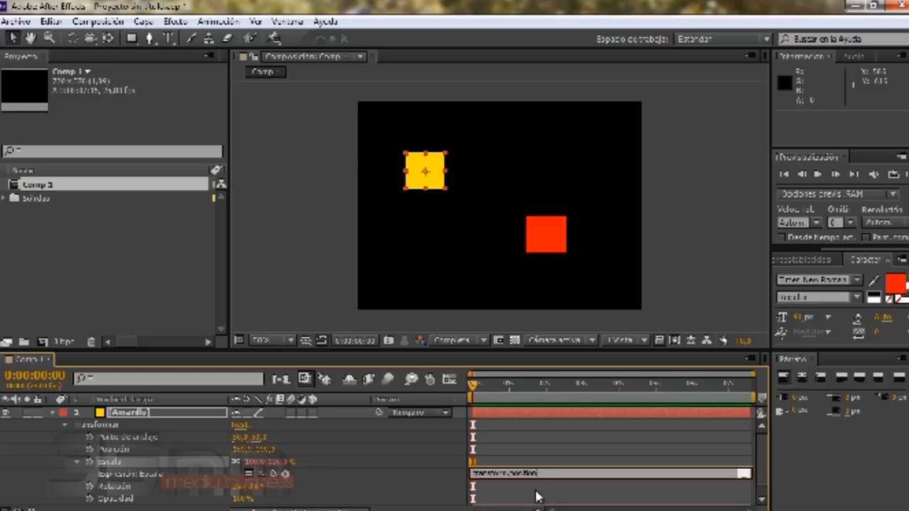
click(502, 446)
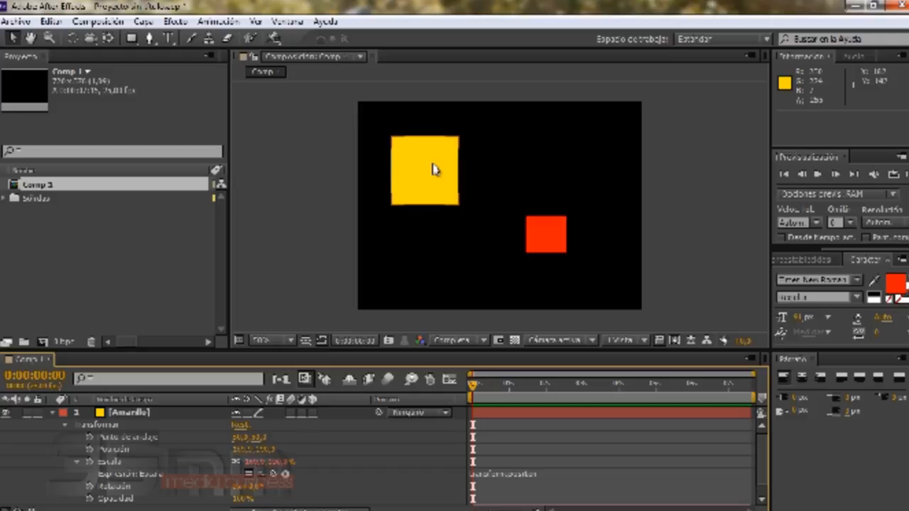
- Drag the yellow solid toward the composition centre and back to the top-left corner
drag(432, 170, 523, 231)
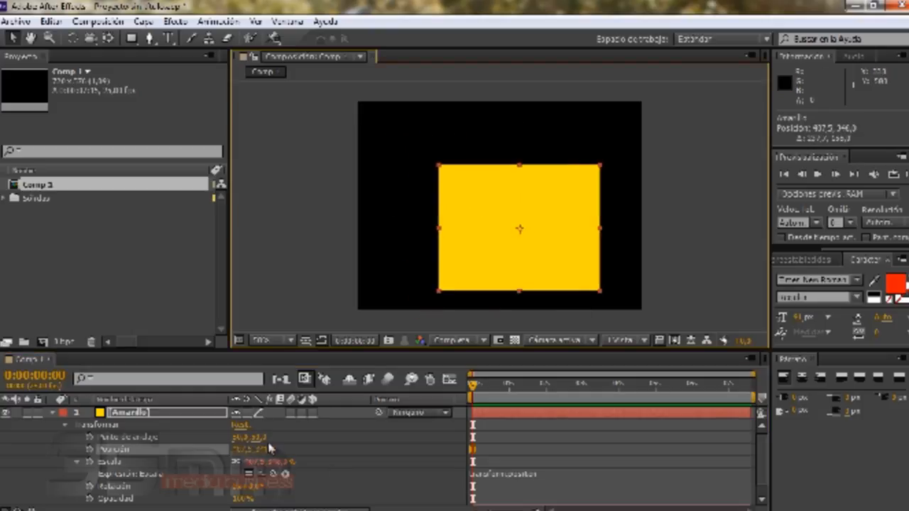
drag(473, 242, 388, 129)
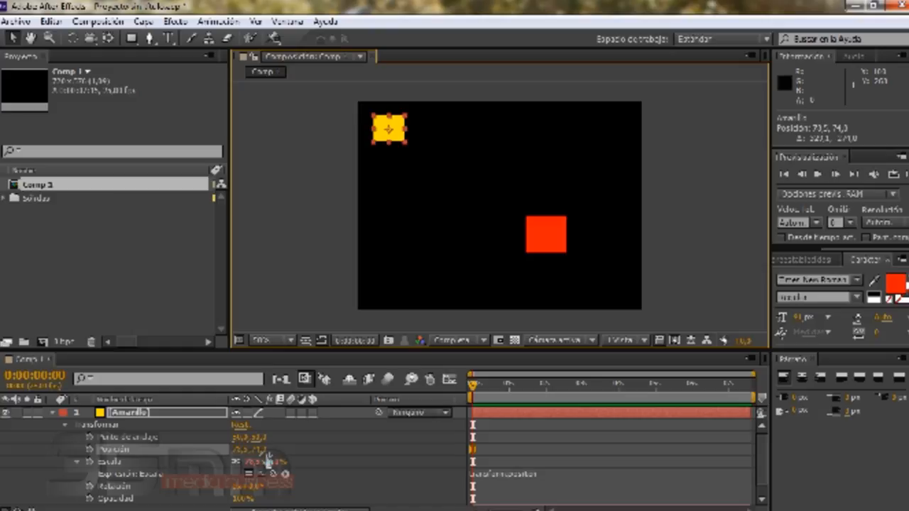
- Remove the yellow solid's Scale expression and collapse its layer properties
alt+click(88, 465)
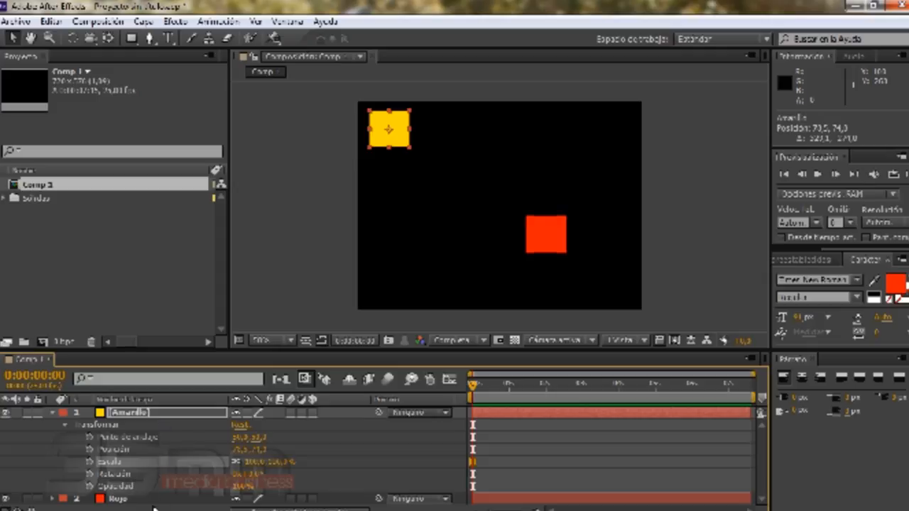
click(59, 420)
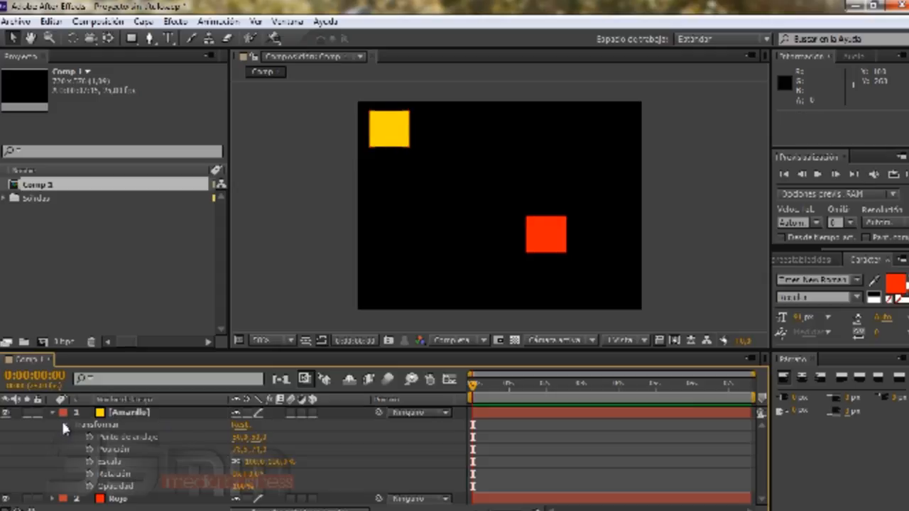
click(61, 423)
click(53, 412)
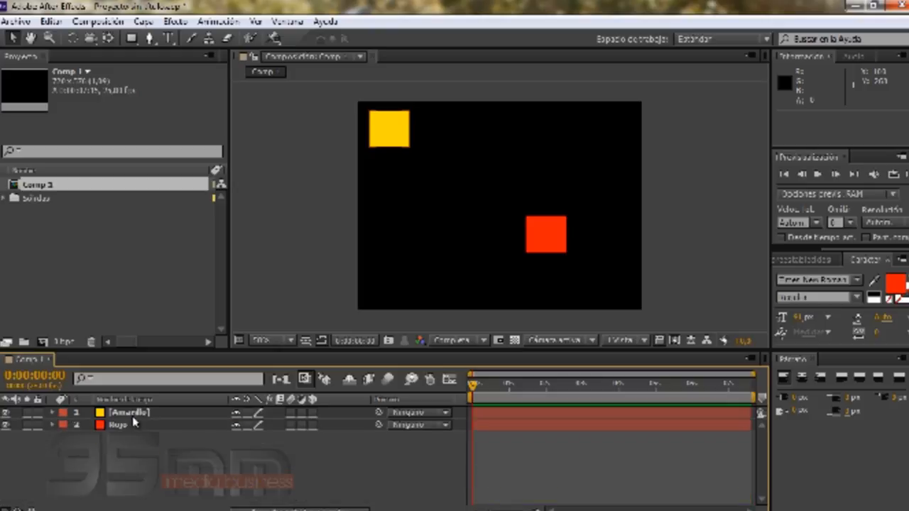
- Add a Scale expression to the red solid, pick-whipped to the yellow solid's Position
click(132, 414)
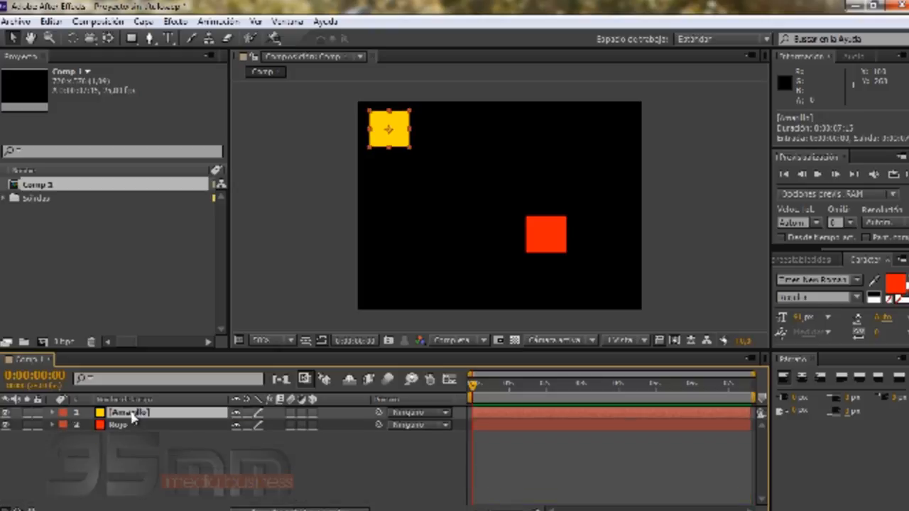
key(r)
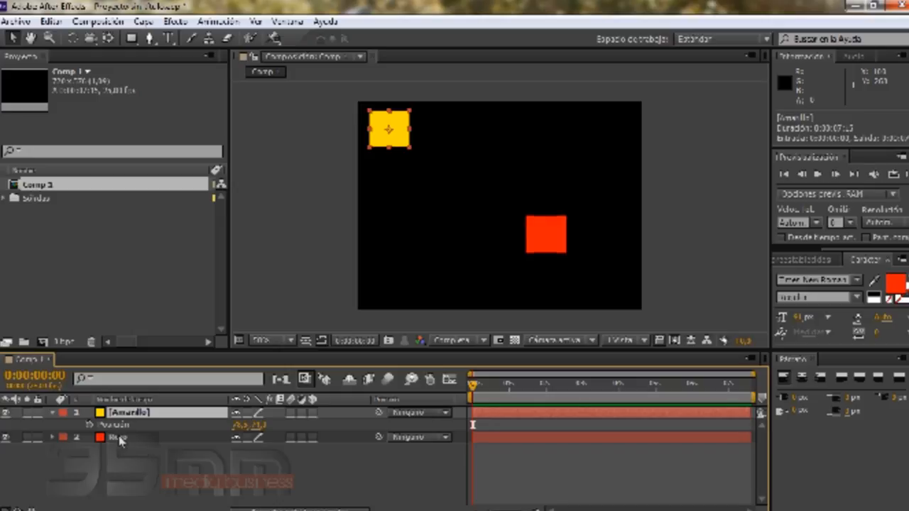
click(117, 438)
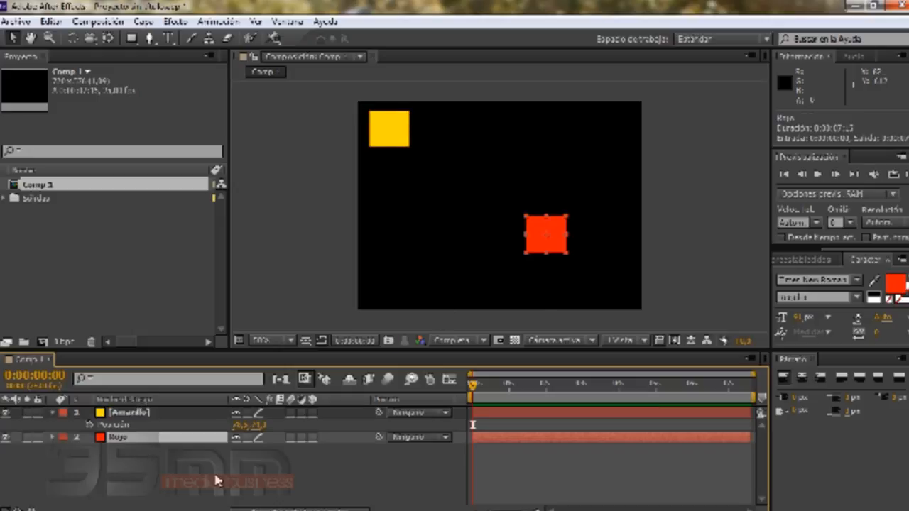
key(s)
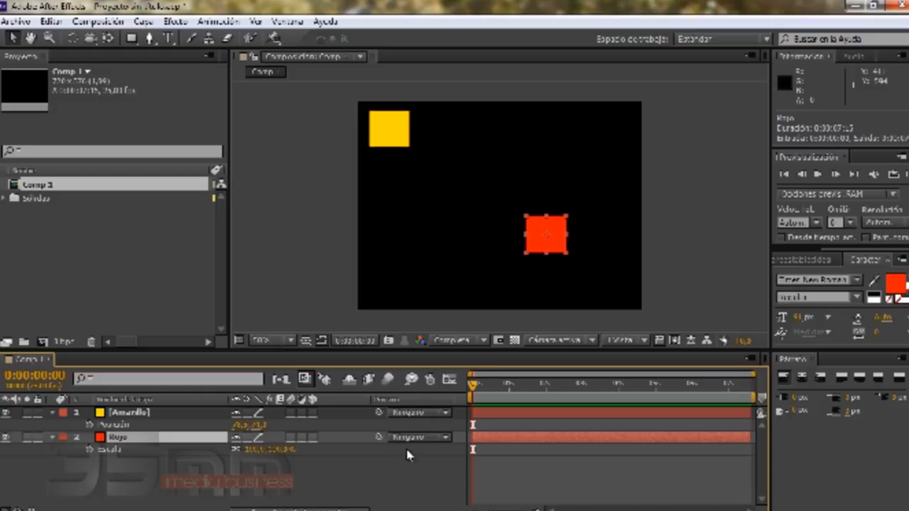
alt+click(89, 449)
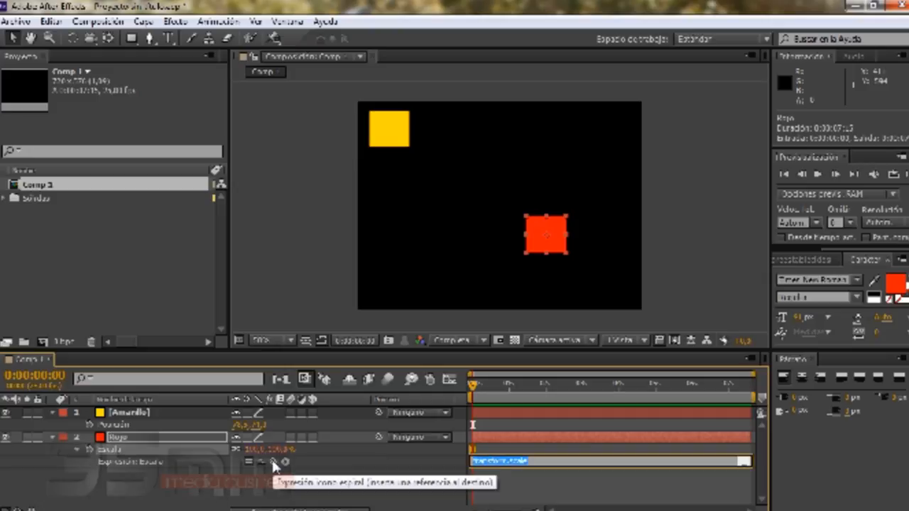
drag(274, 461, 173, 429)
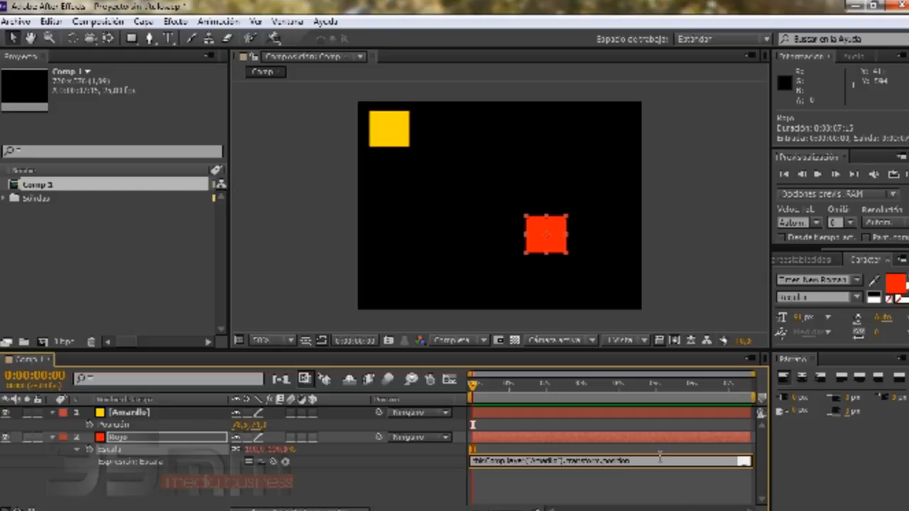
click(432, 496)
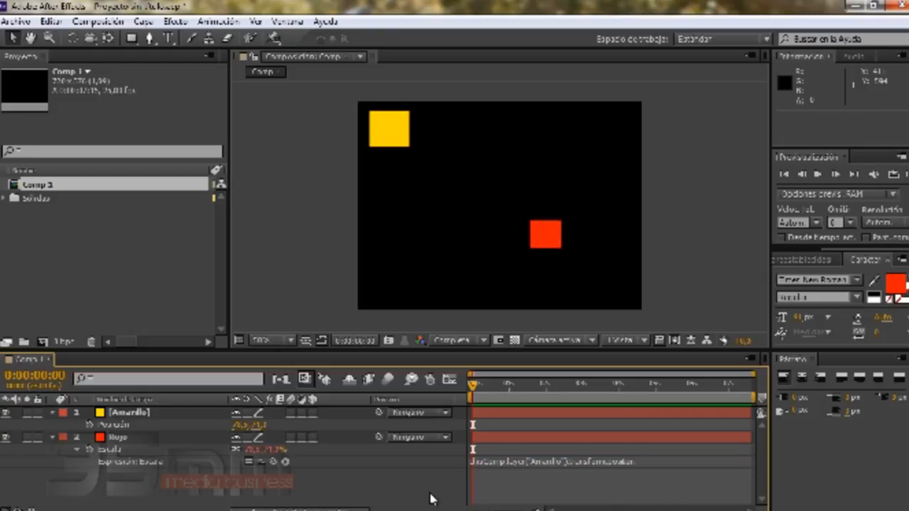
- Move the yellow solid around the upper left area to drive the red solid's scale
drag(391, 135, 438, 166)
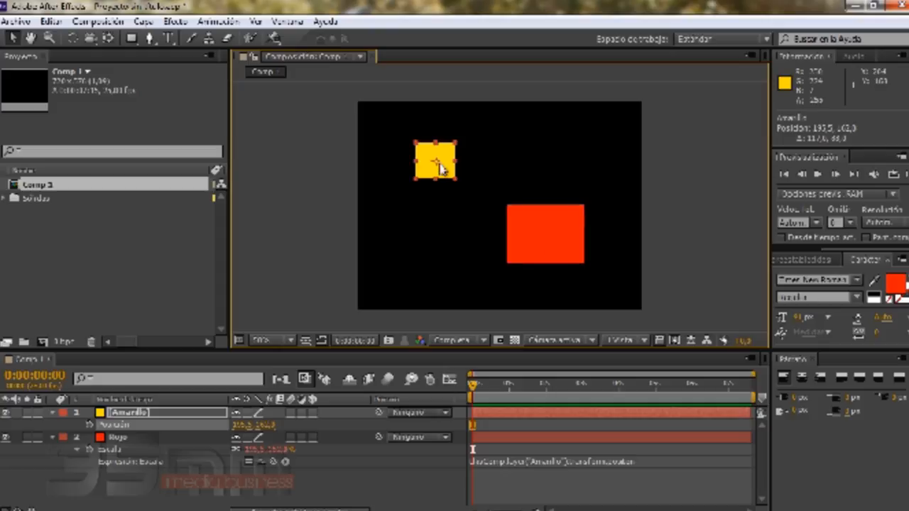
mouse_move(440, 168)
mouse_down()
mouse_move(437, 231)
mouse_move(406, 242)
mouse_move(414, 186)
mouse_move(436, 161)
mouse_up()
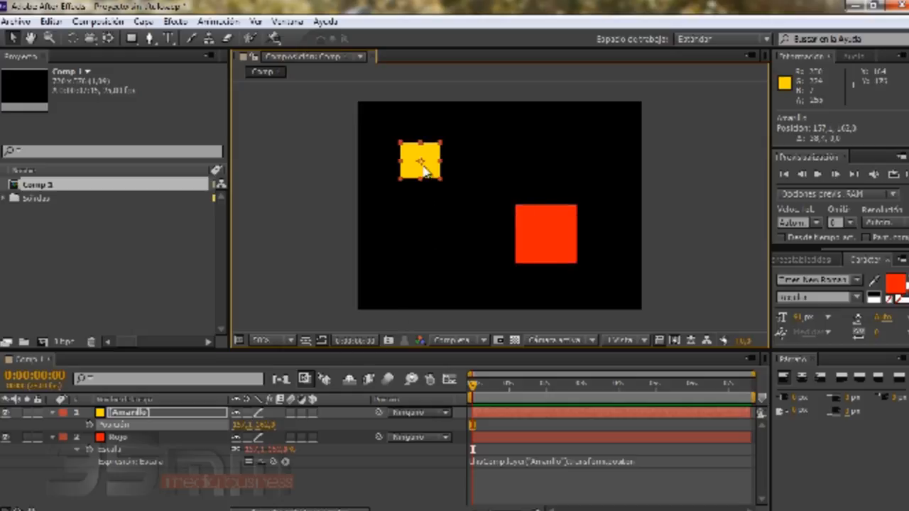
mouse_move(424, 171)
mouse_down()
mouse_move(436, 226)
mouse_move(396, 241)
mouse_move(419, 175)
mouse_up()
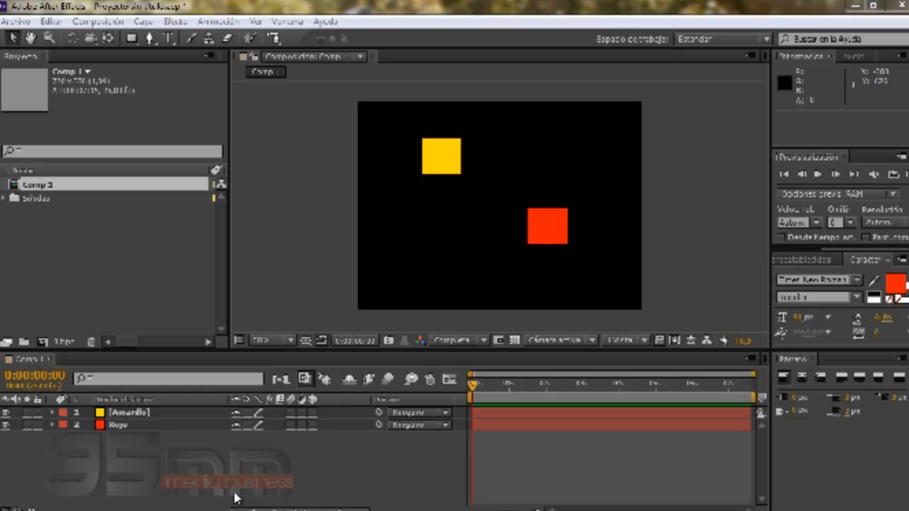
- Add a Rotation expression to the yellow solid, pick-whipped to its own Position property
click(129, 413)
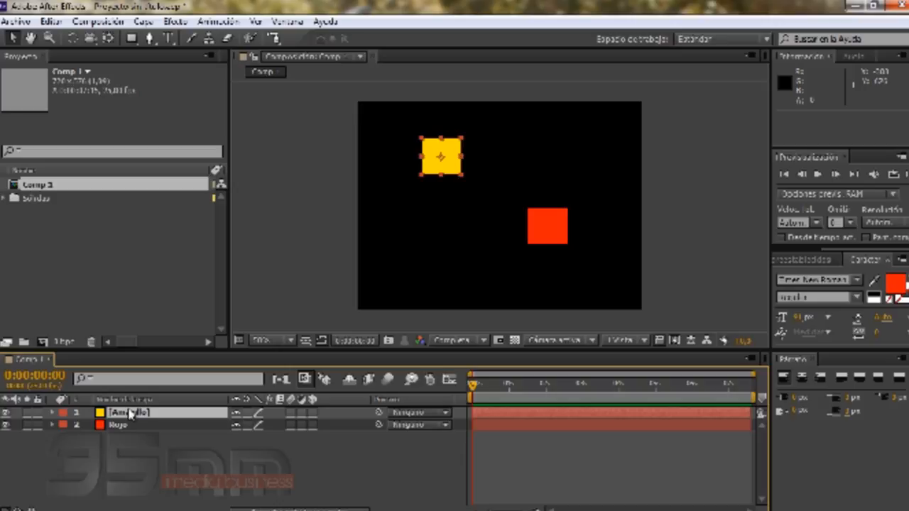
key(p)
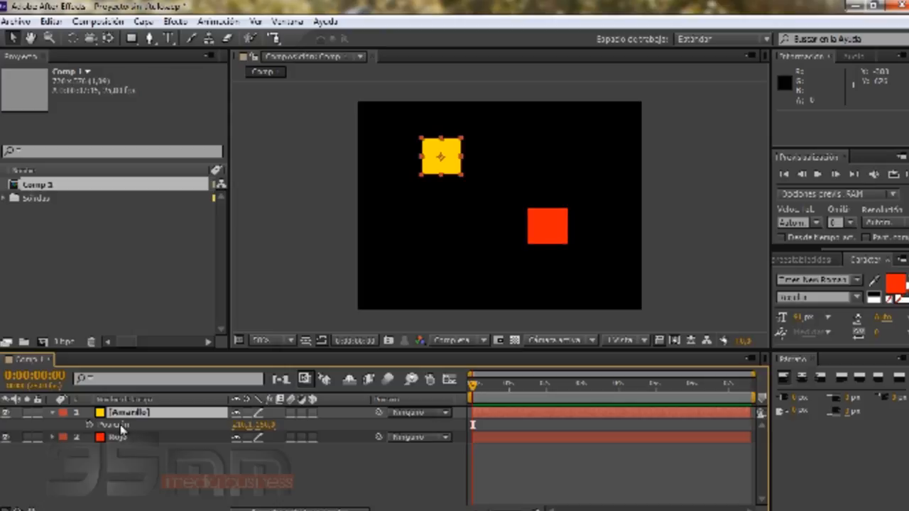
key(shift+r)
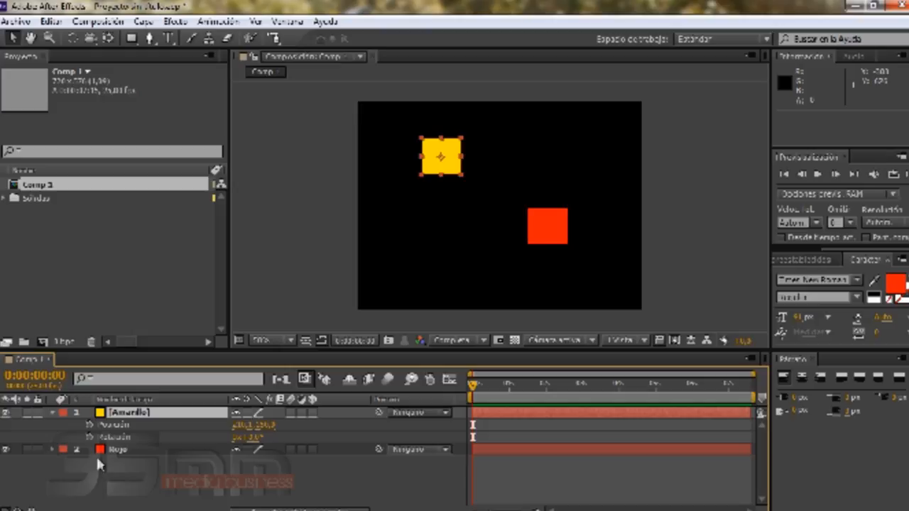
alt+click(90, 438)
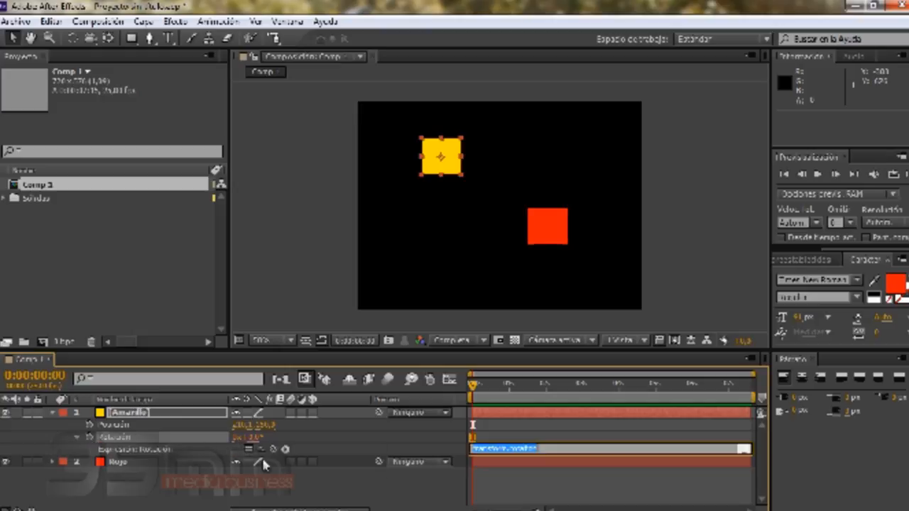
drag(273, 448, 267, 431)
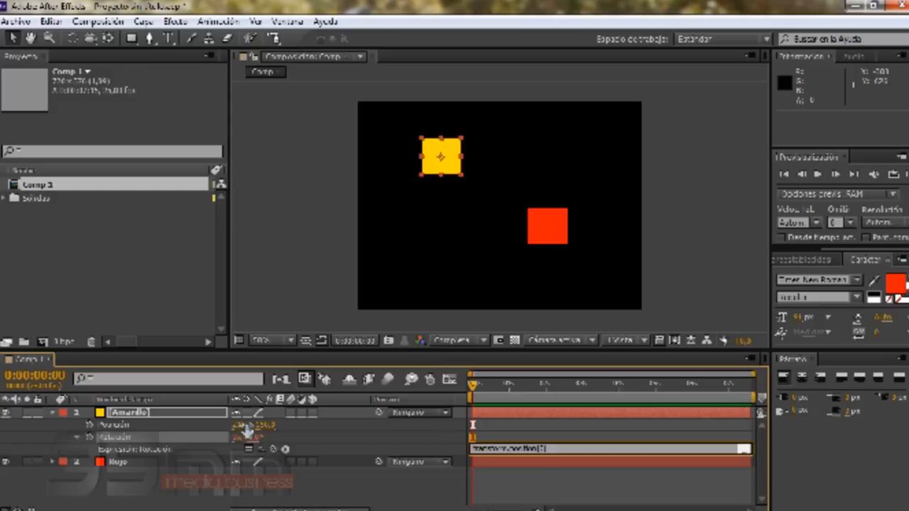
click(417, 494)
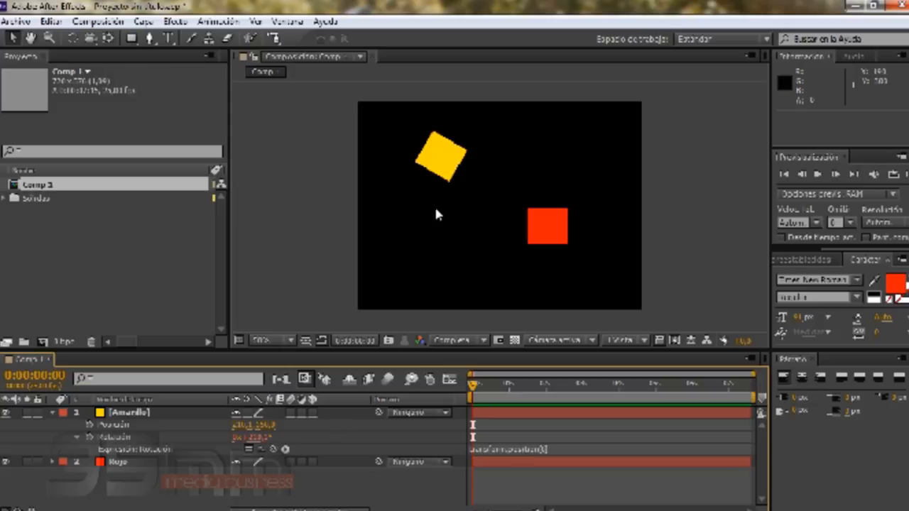
- Nudge the yellow solid slightly left and remove its Rotation expression
mouse_move(444, 156)
mouse_down()
mouse_move(585, 167)
mouse_move(434, 163)
mouse_move(433, 252)
mouse_move(430, 154)
mouse_move(421, 170)
mouse_move(428, 143)
mouse_move(516, 153)
mouse_move(429, 154)
mouse_up()
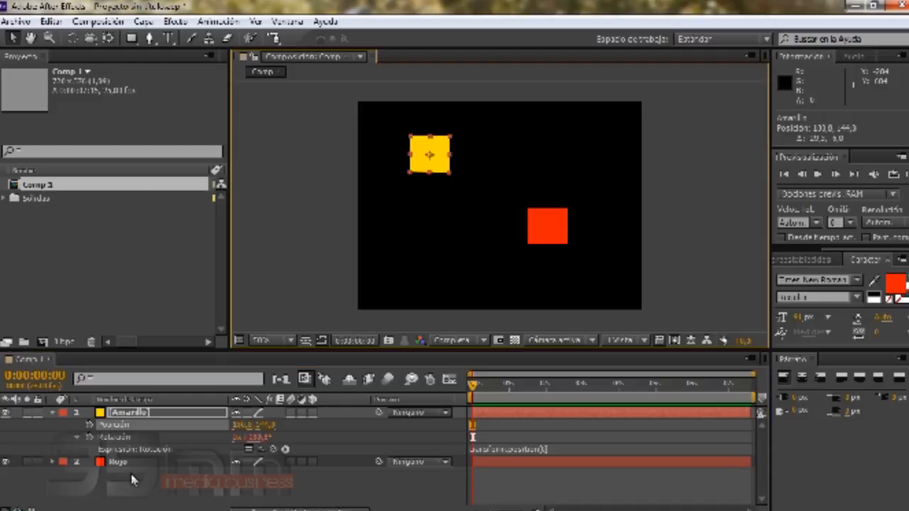
alt+click(89, 438)
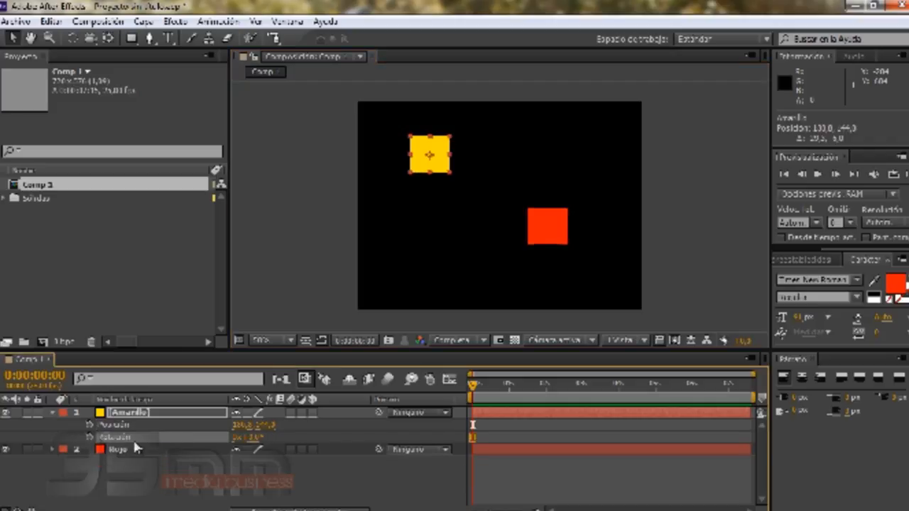
- Reveal the red solid's Position property in the timeline
click(105, 455)
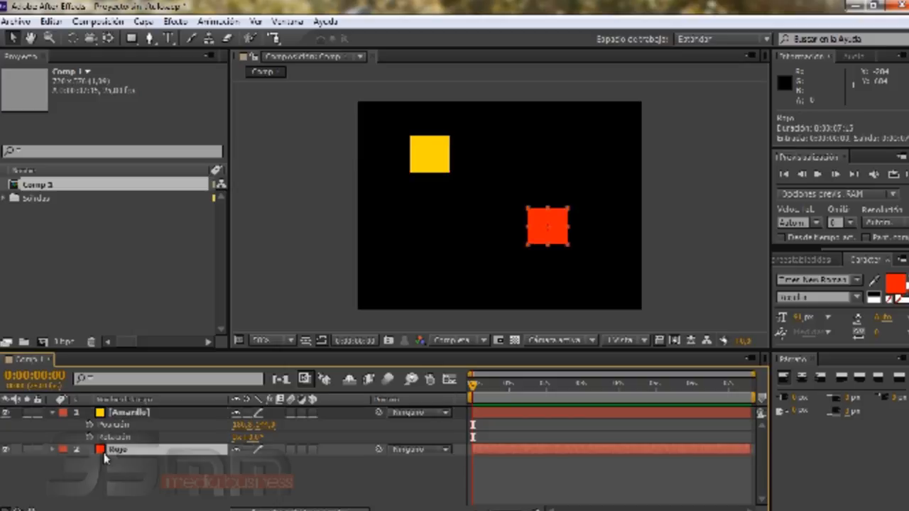
key(alt+shift+p)
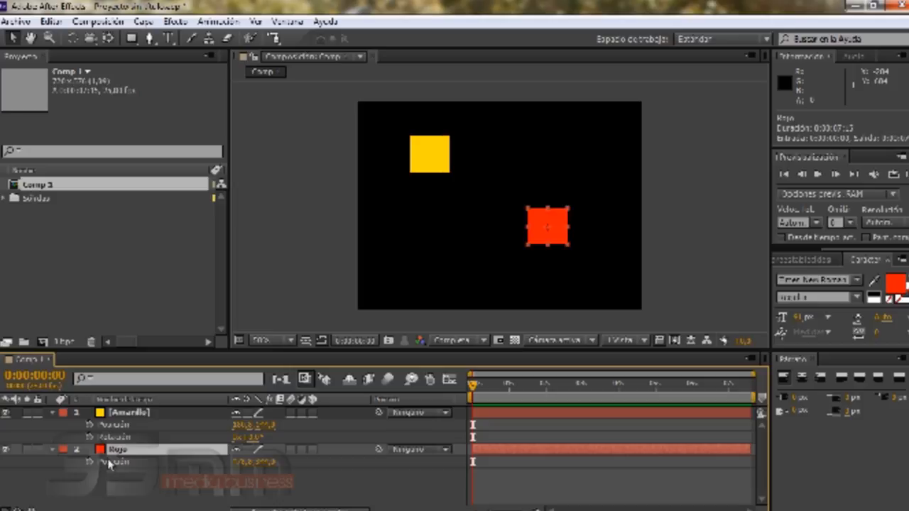
click(156, 490)
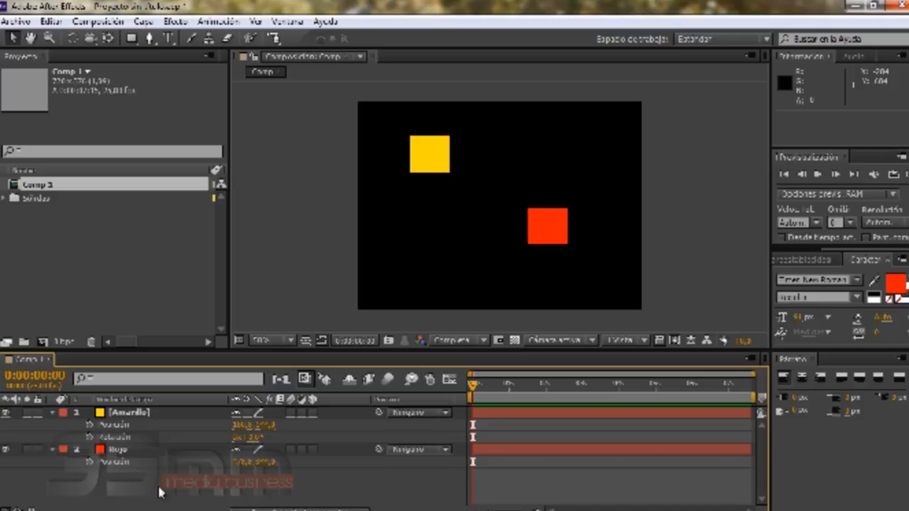
- Add a Rotation expression to the yellow solid, pick-whipped to the red solid's Position with index [1]
click(110, 437)
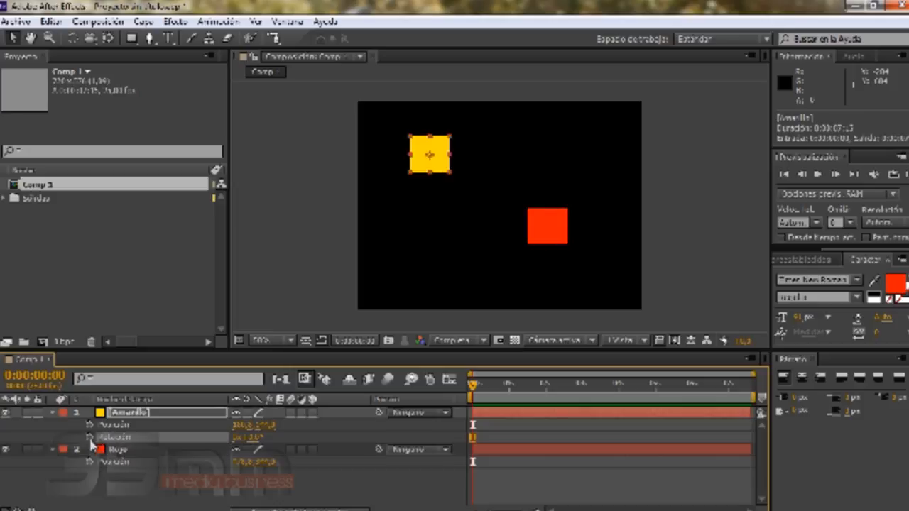
alt+click(89, 437)
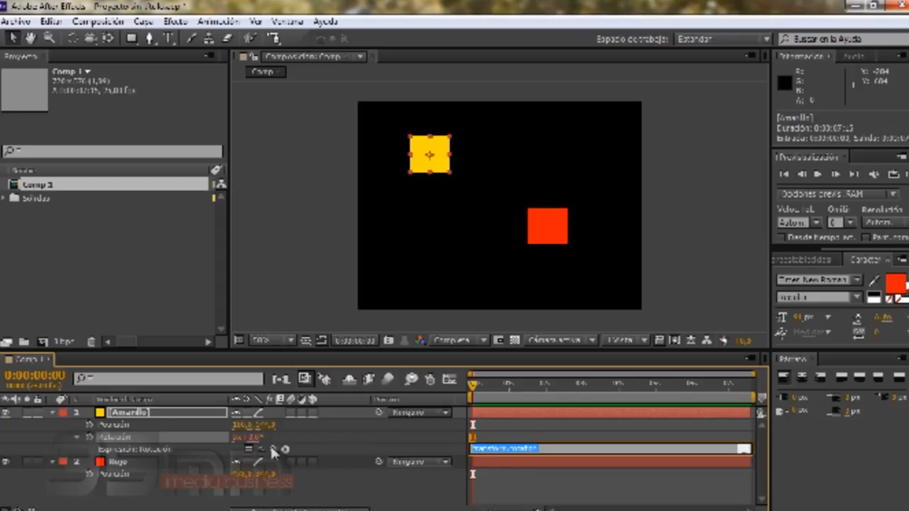
drag(273, 449, 265, 480)
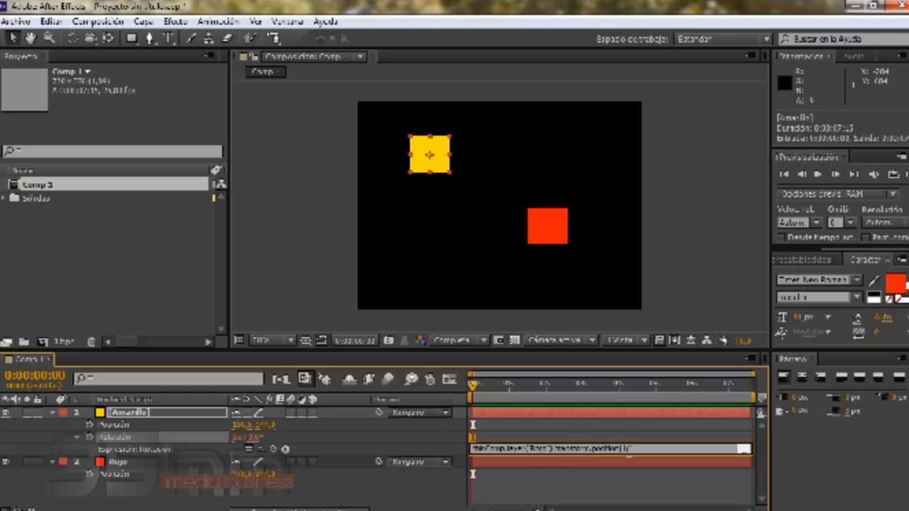
text(1)
click(431, 497)
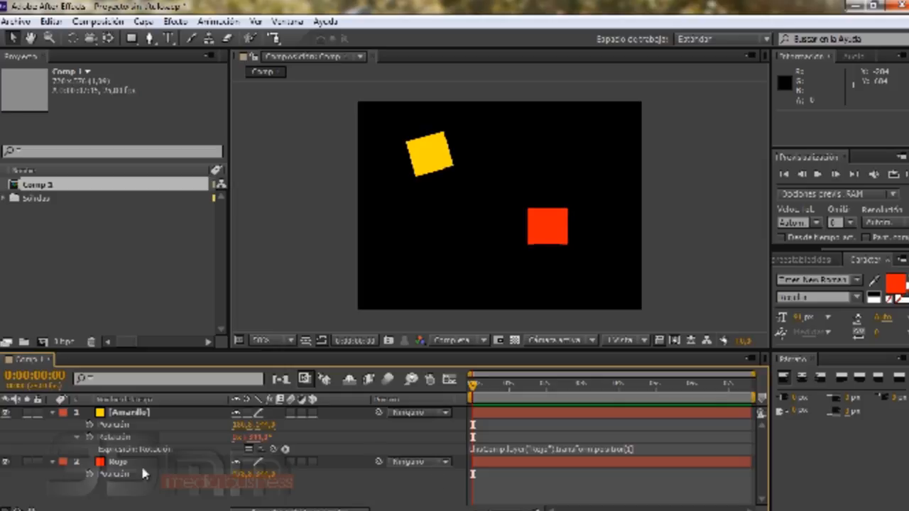
- Move the red solid slightly in the composition to drive the yellow solid's rotation
mouse_move(544, 237)
mouse_down()
mouse_move(545, 164)
mouse_move(557, 155)
mouse_move(555, 237)
mouse_up()
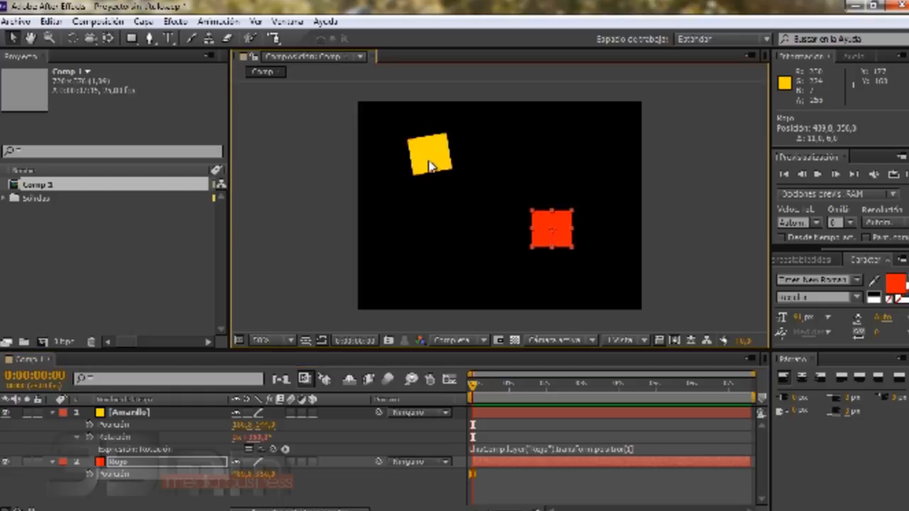
mouse_move(545, 223)
mouse_down()
mouse_move(534, 232)
mouse_move(488, 232)
mouse_move(543, 234)
mouse_move(537, 178)
mouse_move(544, 221)
mouse_up()
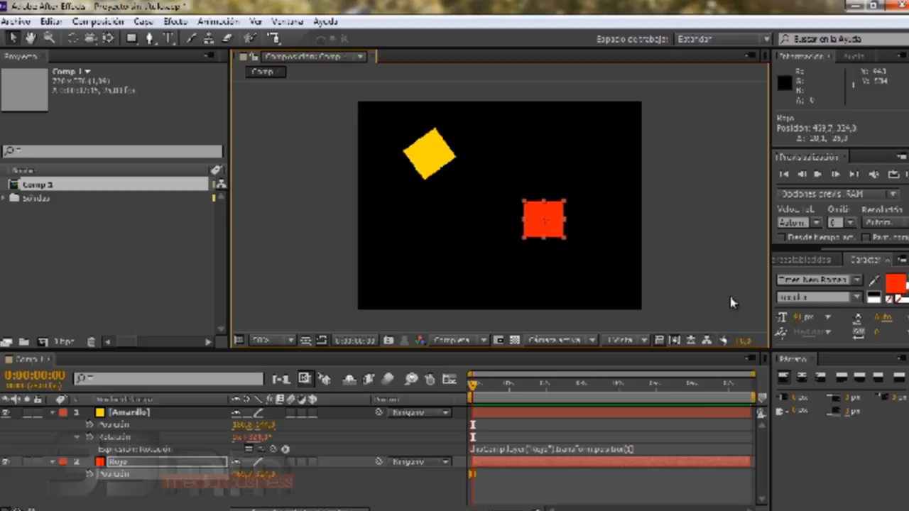